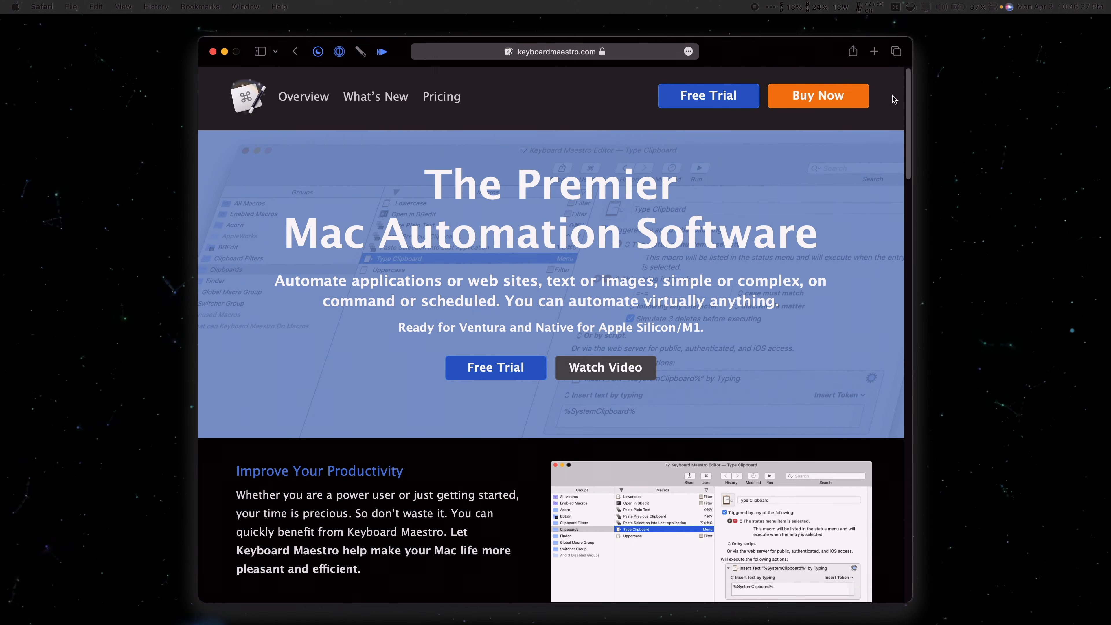
Read through the feature overview on the Keyboard Maestro website.
{"action": "scroll", "coordinate": [894, 100], "scroll_direction": "down", "scroll_amount": 3}
{"action": "scroll", "coordinate": [894, 99], "scroll_direction": "down", "scroll_amount": 5}
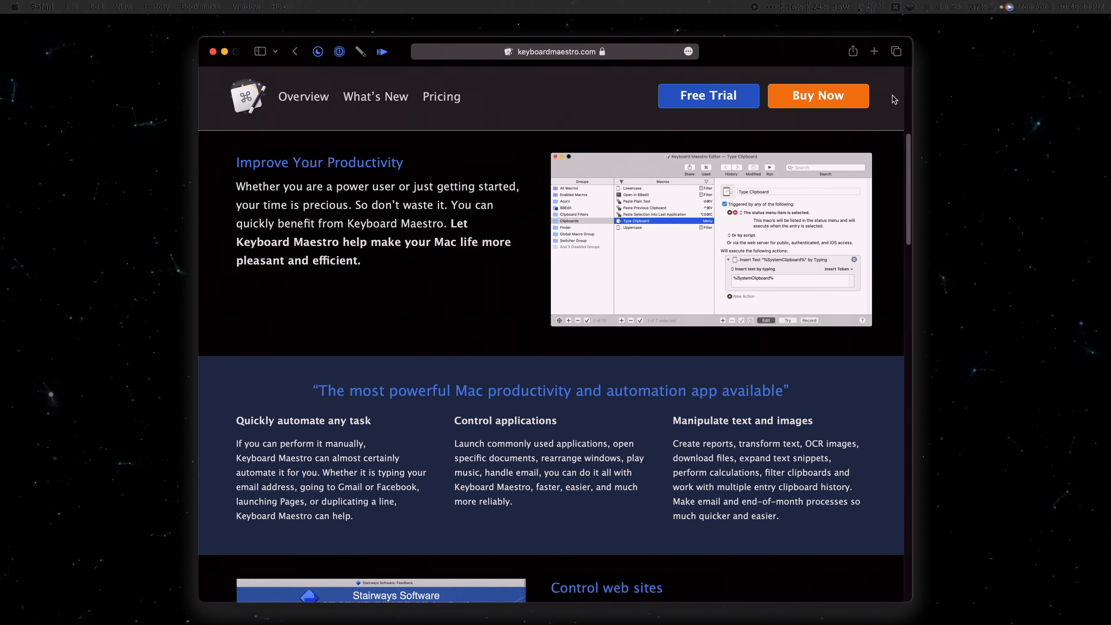
{"action": "scroll", "coordinate": [894, 99], "scroll_direction": "down", "scroll_amount": 3}
{"action": "scroll", "coordinate": [894, 99], "scroll_direction": "down", "scroll_amount": 4}
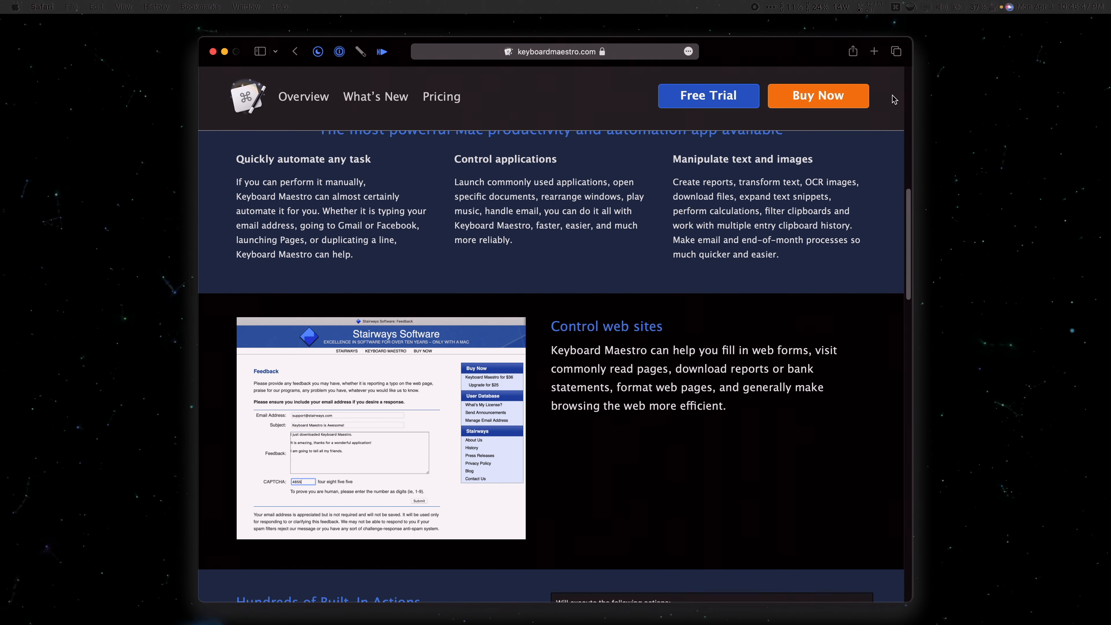
{"action": "scroll", "coordinate": [894, 99], "scroll_direction": "down", "scroll_amount": 4}
{"action": "scroll", "coordinate": [894, 99], "scroll_direction": "down", "scroll_amount": 4}
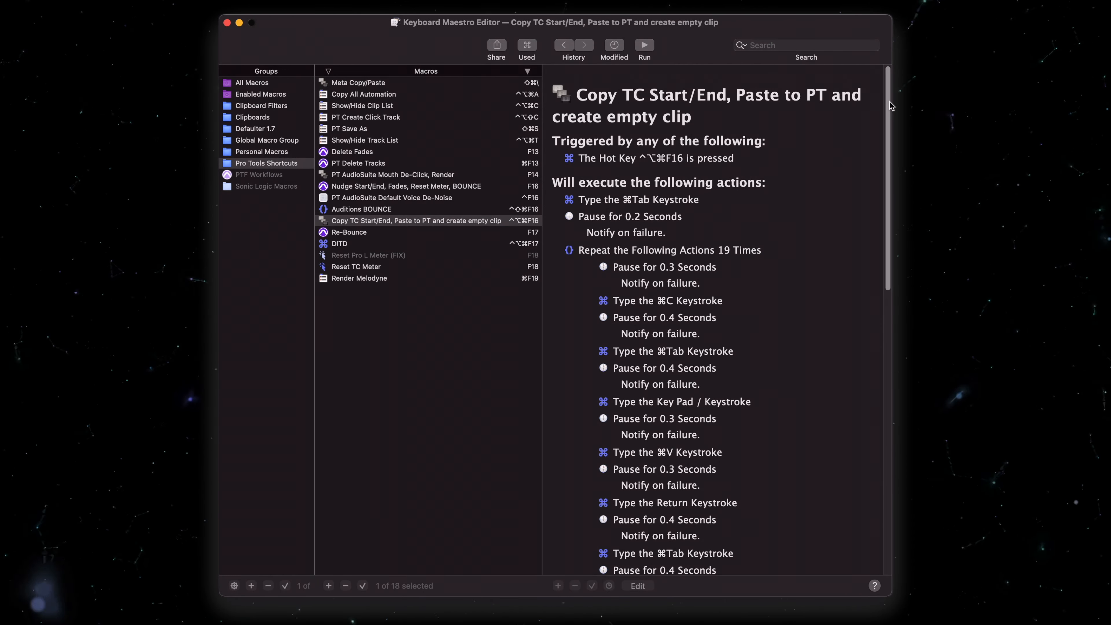
Review the action list of the macro that copies start and end timecodes and creates an empty clip.
{"action": "scroll", "coordinate": [891, 108], "scroll_direction": "down", "scroll_amount": 1}
{"action": "left_click_drag", "start_coordinate": [891, 107], "coordinate": [880, 367]}
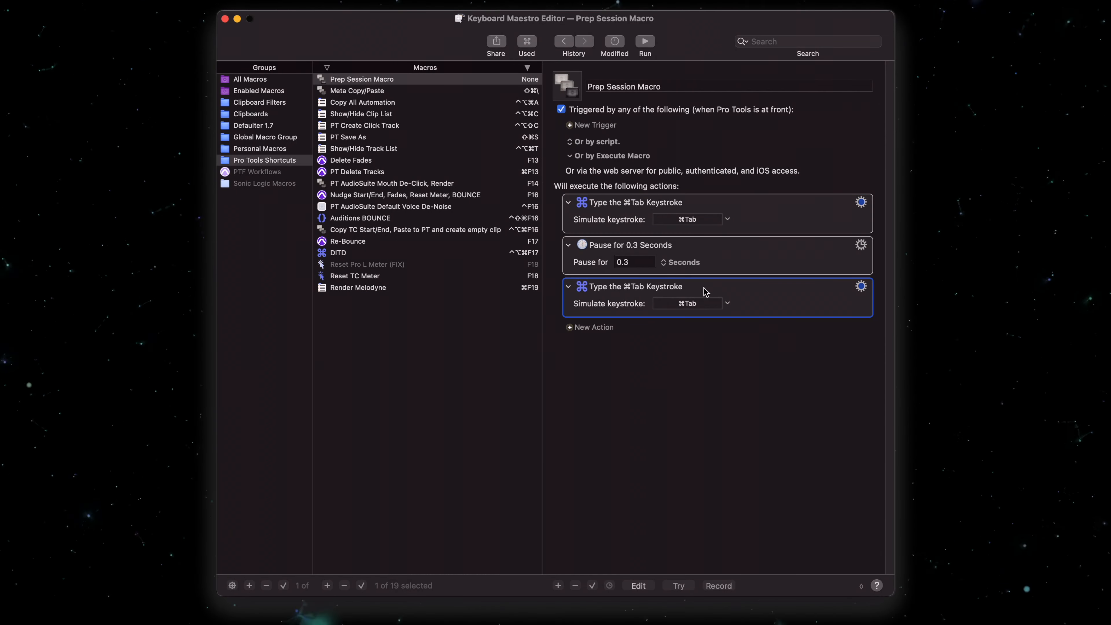
Set the last keystroke action of Prep Session Macro to ⌘C, duplicate it below, and set the next one to ⌘Tab.
{"action": "left_click", "coordinate": [702, 303]}
{"action": "key", "text": "super+c"}
{"action": "left_click_drag", "start_coordinate": [712, 288], "coordinate": [707, 454]}
{"action": "left_click", "coordinate": [702, 347]}
{"action": "key", "text": "super+Tab"}
Set the remaining duplicated keystroke actions in order to Key Pad /, ⌘V and Return.
{"action": "left_click", "coordinate": [699, 388]}
{"action": "key", "text": "KP_Divide"}
{"action": "left_click", "coordinate": [702, 431]}
{"action": "key", "text": "super+v"}
{"action": "left_click", "coordinate": [706, 474]}
{"action": "key", "text": "Return"}
Insert copies of the 0.3-second pause between the keystroke actions from ⌘C through Return.
{"action": "left_click_drag", "start_coordinate": [718, 262], "coordinate": [708, 326]}
{"action": "left_click_drag", "start_coordinate": [718, 348], "coordinate": [734, 480]}
{"action": "scroll", "coordinate": [726, 426], "scroll_direction": "down", "scroll_amount": 3}
{"action": "left_click_drag", "start_coordinate": [697, 426], "coordinate": [715, 504]}
{"action": "scroll", "coordinate": [714, 461], "scroll_direction": "down", "scroll_amount": 1}
{"action": "scroll", "coordinate": [716, 465], "scroll_direction": "down", "scroll_amount": 2}
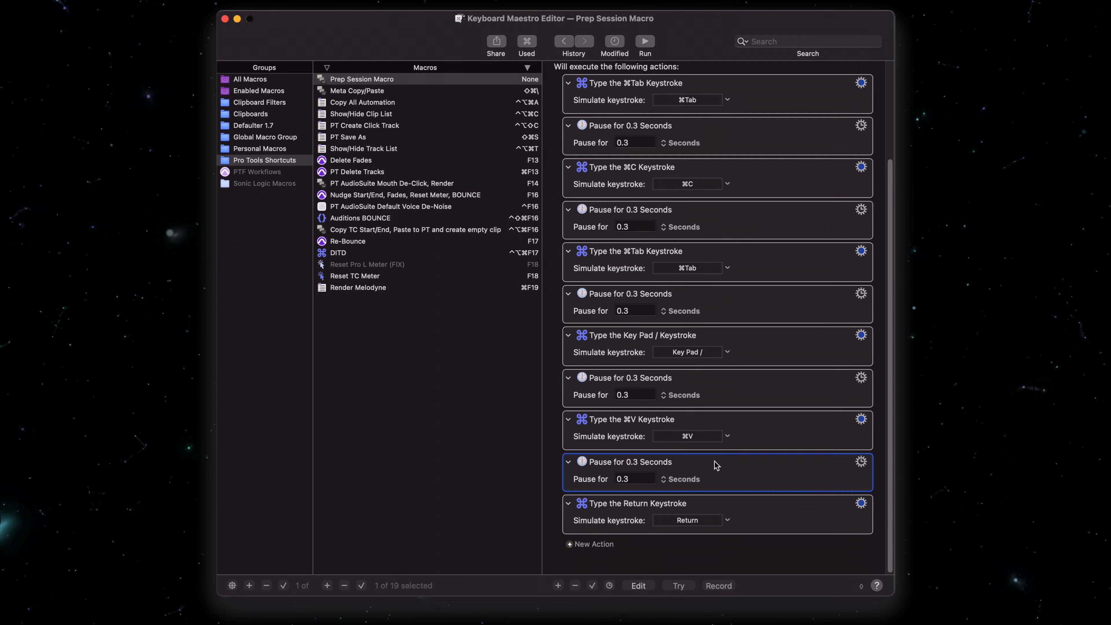
Append a copied 0.3-second pause and a ⌘Tab keystroke action after the Return keystroke.
{"action": "left_click_drag", "start_coordinate": [750, 517], "coordinate": [758, 545], "text": "alt"}
{"action": "scroll", "coordinate": [760, 527], "scroll_direction": "down", "scroll_amount": 2}
{"action": "scroll", "coordinate": [726, 491], "scroll_direction": "down", "scroll_amount": 2}
{"action": "left_click_drag", "start_coordinate": [718, 430], "coordinate": [734, 537], "text": "alt"}
{"action": "left_click", "coordinate": [688, 520]}
{"action": "key", "text": "super+Tab"}
Extend the macro's end with further copied actions, setting the new keystrokes to Right Arrow and ⌘C.
{"action": "scroll", "coordinate": [733, 499], "scroll_direction": "down", "scroll_amount": 2}
{"action": "left_click_drag", "start_coordinate": [734, 488], "coordinate": [740, 541], "text": "alt"}
{"action": "scroll", "coordinate": [740, 521], "scroll_direction": "down", "scroll_amount": 2}
{"action": "left_click", "coordinate": [712, 521]}
{"action": "key", "text": "Right"}
{"action": "left_click_drag", "start_coordinate": [710, 506], "coordinate": [719, 539], "text": "alt"}
{"action": "scroll", "coordinate": [718, 534], "scroll_direction": "down", "scroll_amount": 2}
{"action": "left_click", "coordinate": [708, 521]}
{"action": "key", "text": "super+c"}
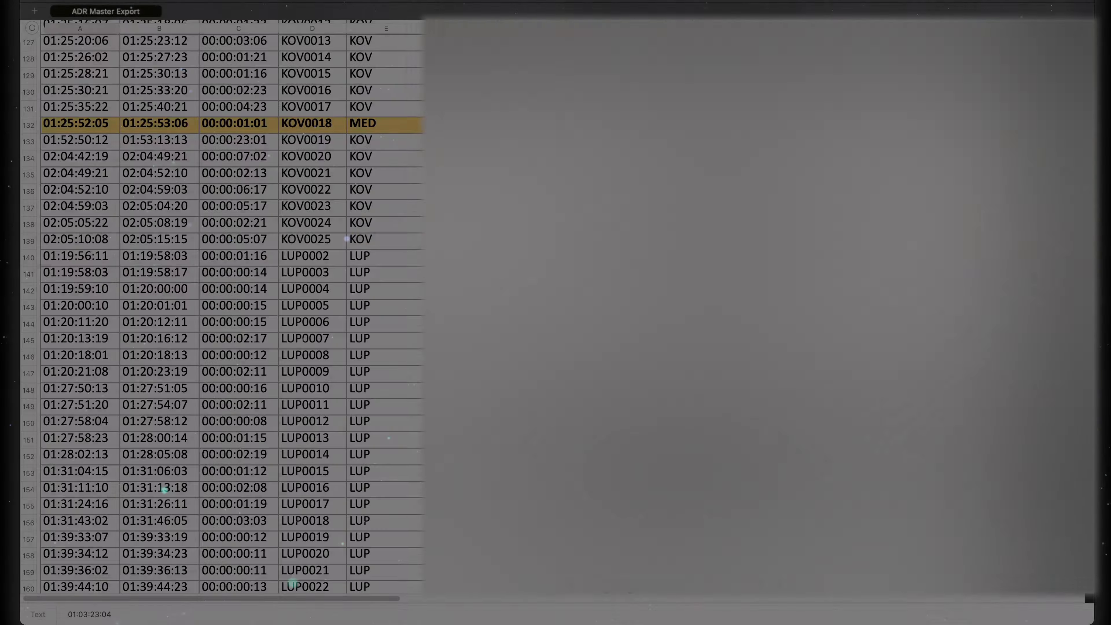
Look through the ADR Master Export sheet's start and end timecodes, durations and cue numbers for each character.
{"action": "scroll", "coordinate": [232, 306], "scroll_direction": "down", "scroll_amount": 15}
{"action": "scroll", "coordinate": [232, 306], "scroll_direction": "down", "scroll_amount": 20}
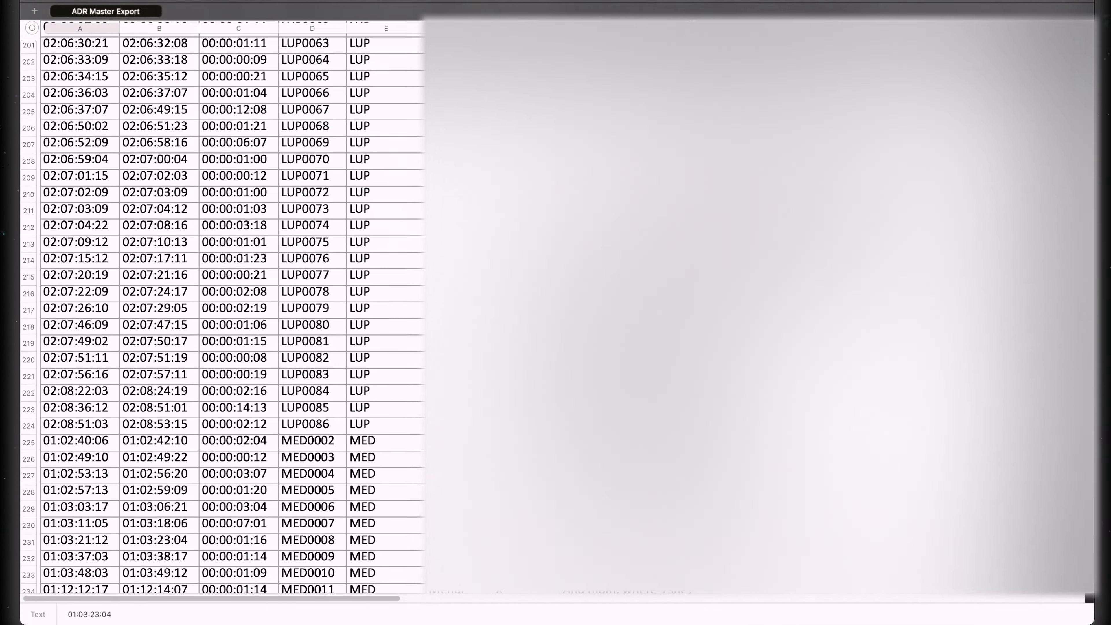
{"action": "scroll", "coordinate": [232, 307], "scroll_direction": "down", "scroll_amount": 20}
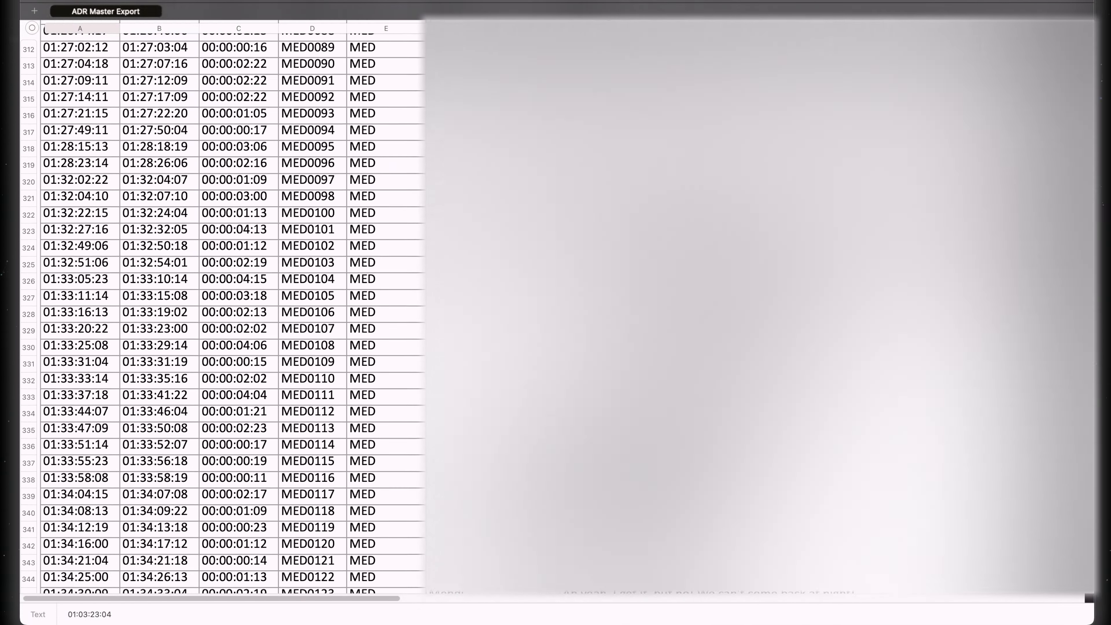
{"action": "scroll", "coordinate": [232, 307], "scroll_direction": "down", "scroll_amount": 1}
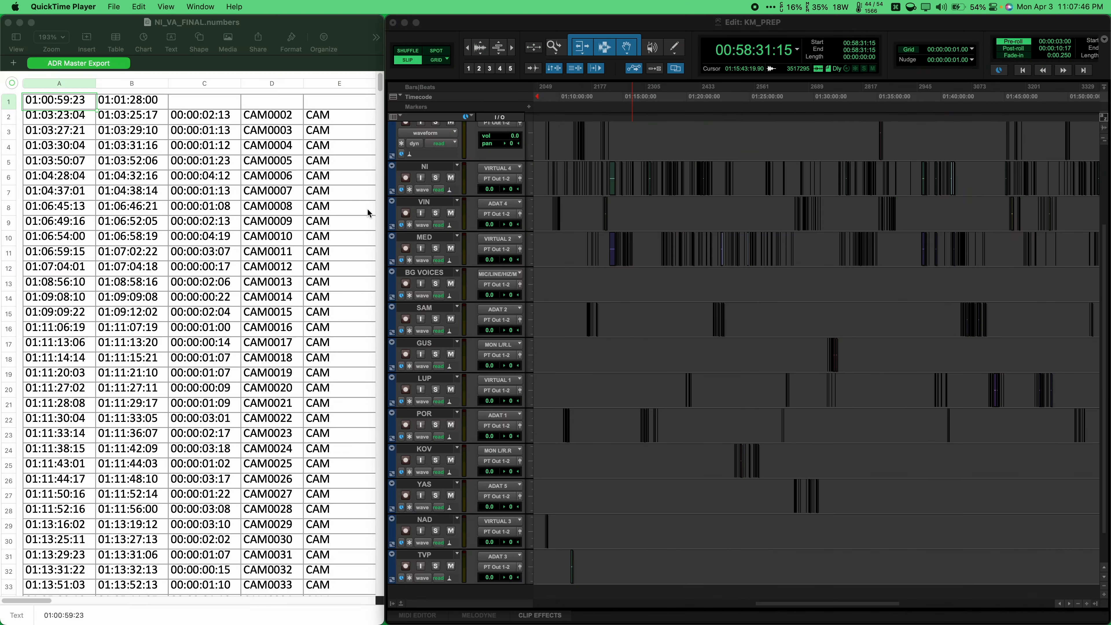
{"action": "scroll", "coordinate": [367, 213], "scroll_direction": "down", "scroll_amount": 10}
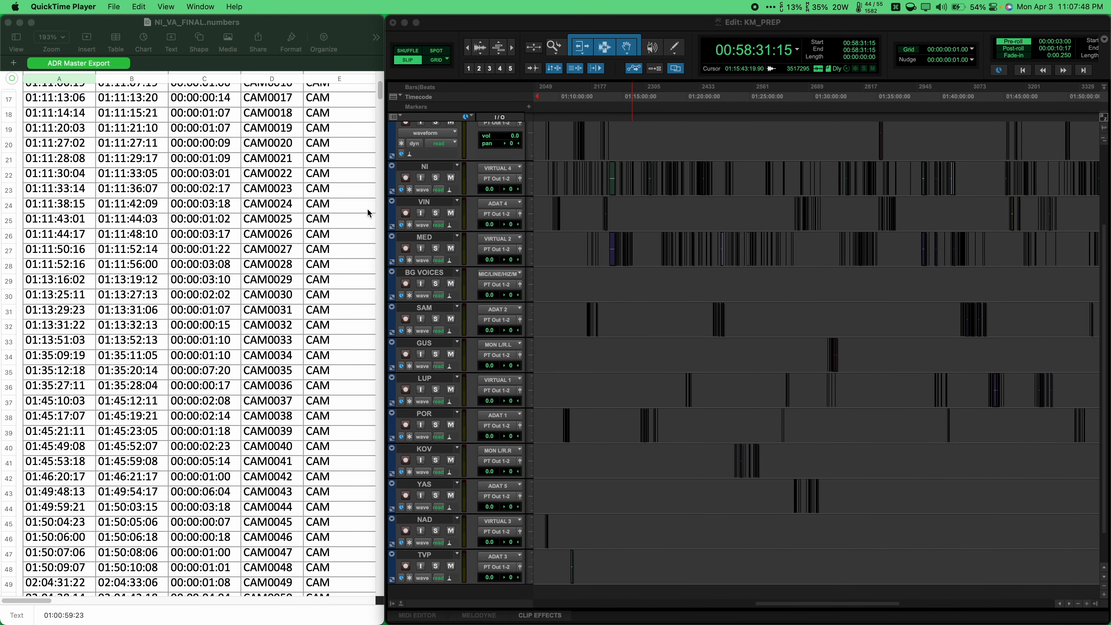
{"action": "scroll", "coordinate": [368, 213], "scroll_direction": "down", "scroll_amount": 10}
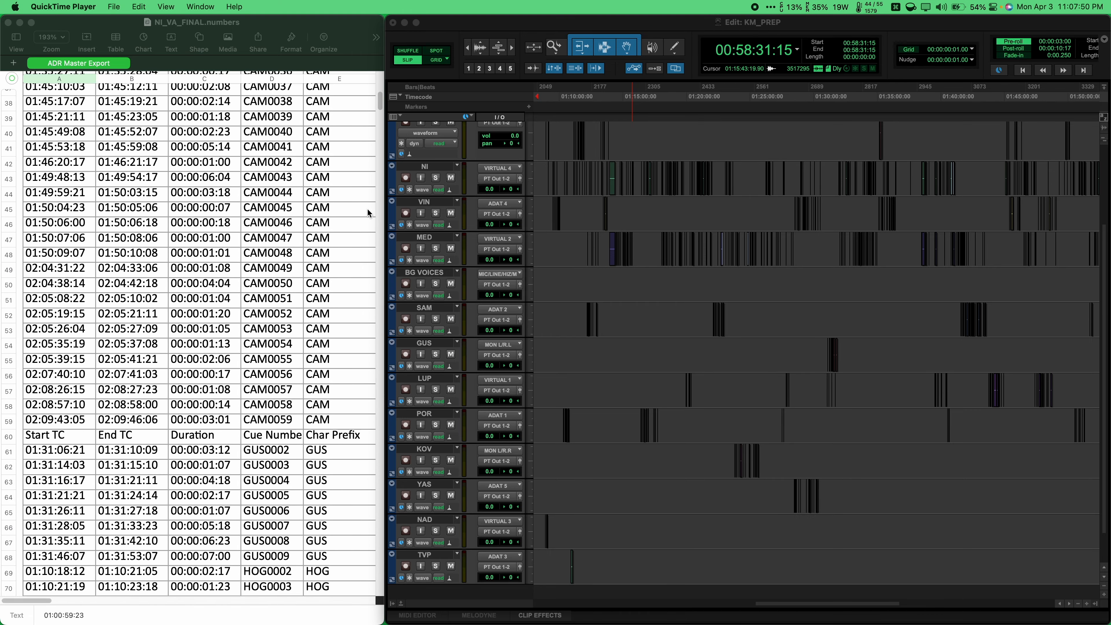
{"action": "scroll", "coordinate": [368, 214], "scroll_direction": "down", "scroll_amount": 10}
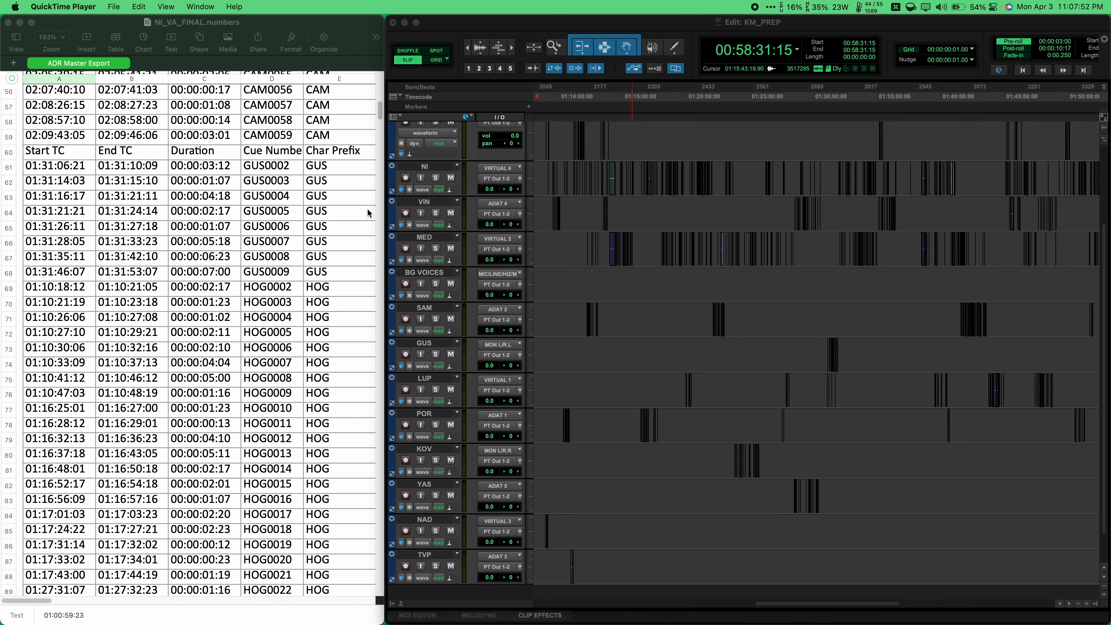
{"action": "scroll", "coordinate": [367, 214], "scroll_direction": "down", "scroll_amount": 8}
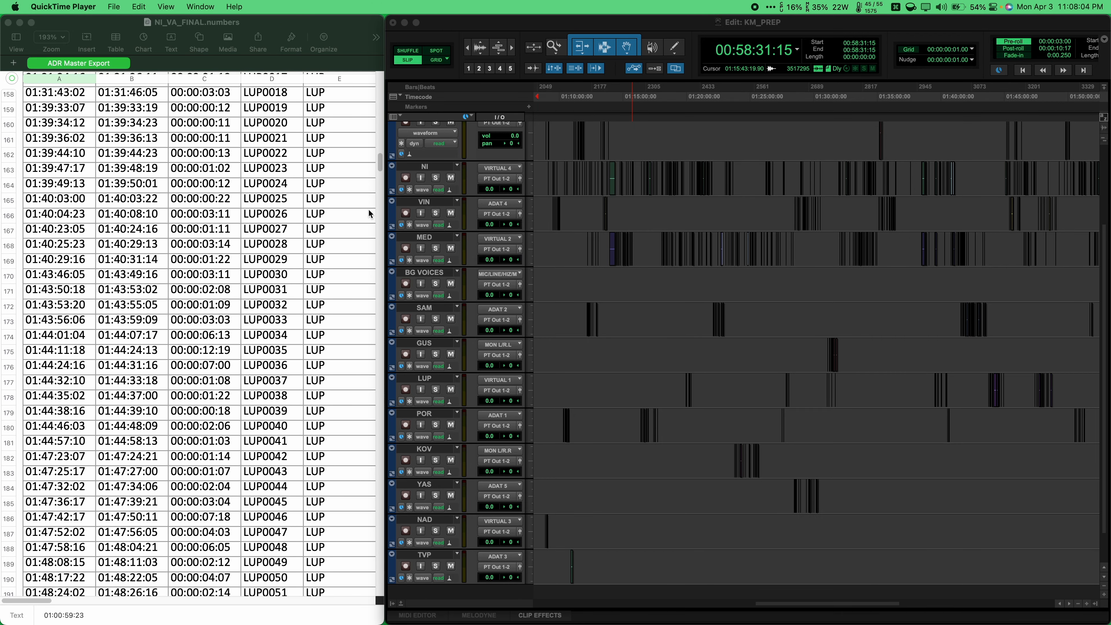
{"action": "scroll", "coordinate": [369, 214], "scroll_direction": "down", "scroll_amount": 20}
{"action": "scroll", "coordinate": [369, 214], "scroll_direction": "down", "scroll_amount": 7}
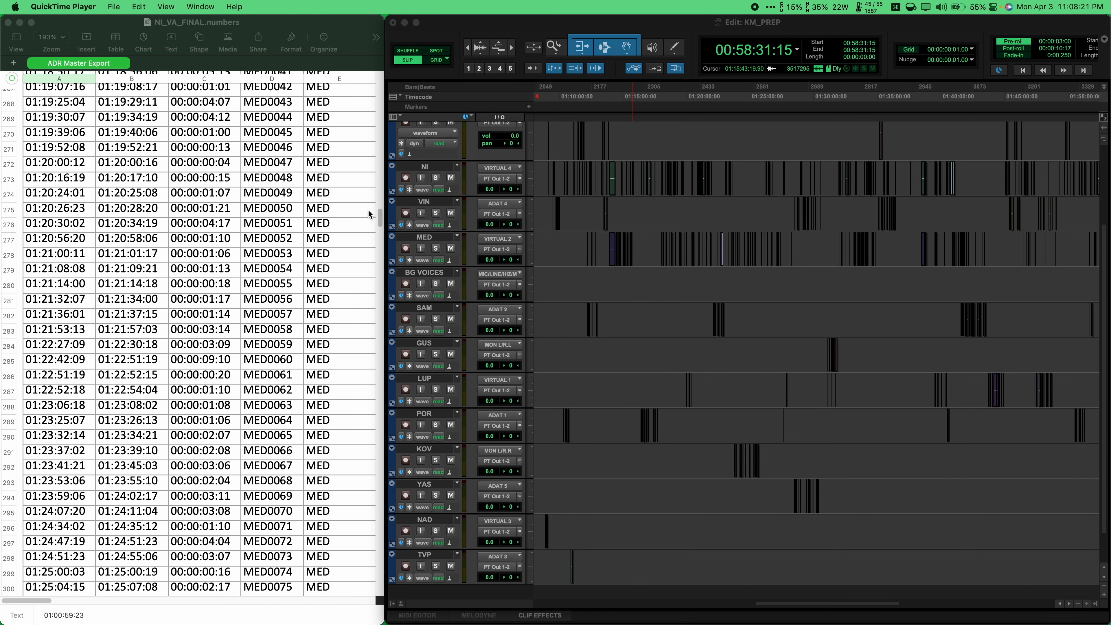
{"action": "scroll", "coordinate": [368, 213], "scroll_direction": "down", "scroll_amount": 4}
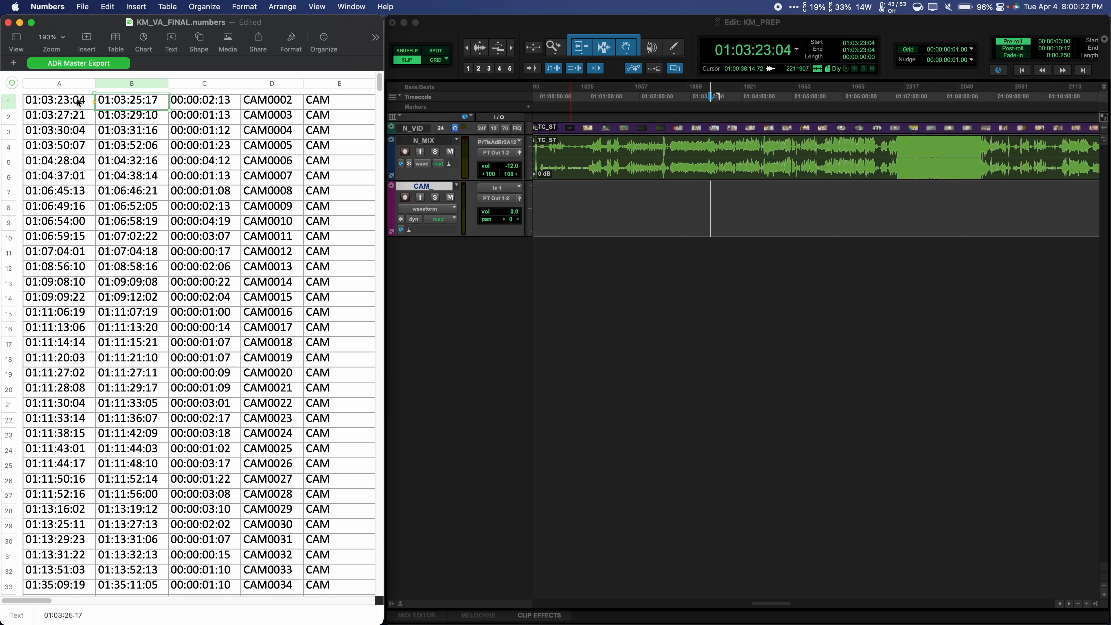
Switch to Pro Tools, end the CAM_ track selection at 01:03:25:17 and zoom in on it.
{"action": "key", "text": "super+Tab"}
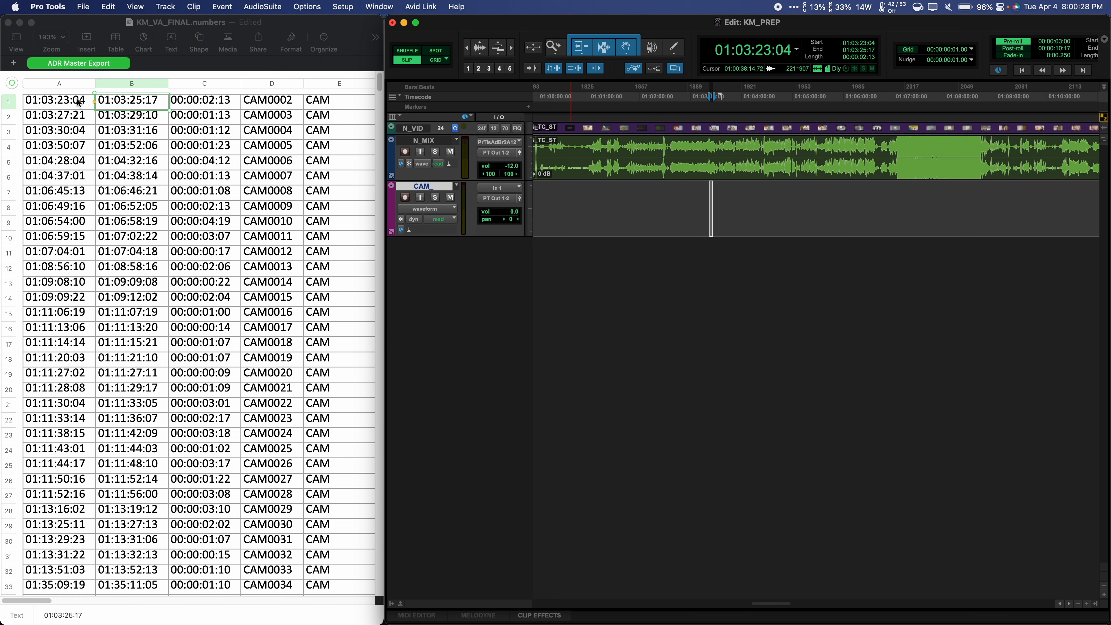
{"action": "key", "text": "t"}
{"action": "key", "text": "t"}
{"action": "key", "text": "t"}
{"action": "key", "text": "t"}
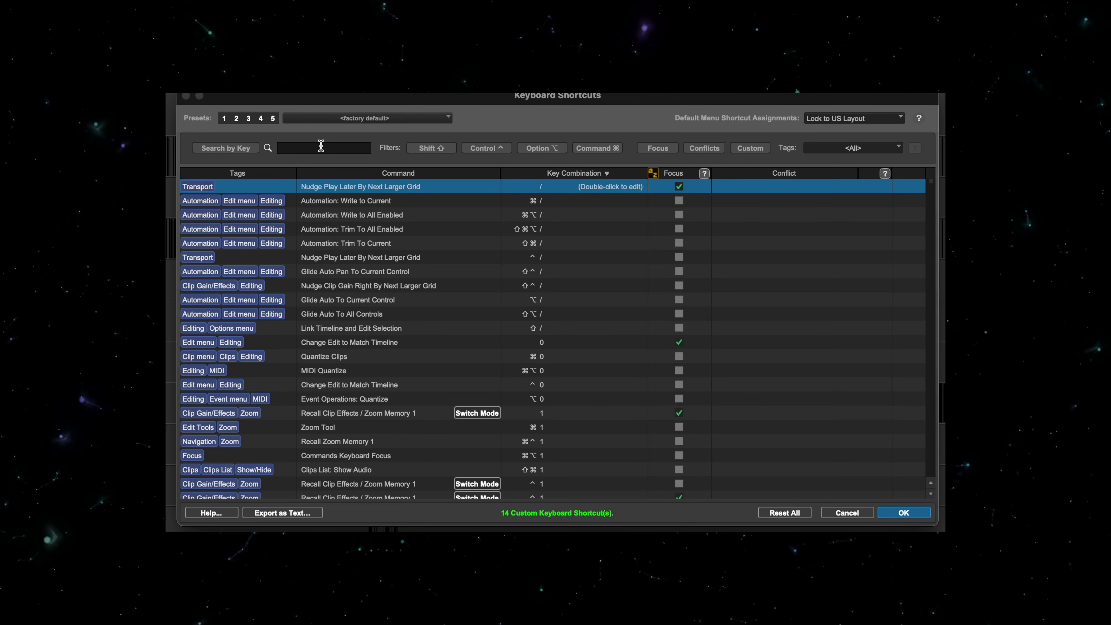
Search the keyboard shortcuts for "delete fa", then clear the search and filter the list to custom shortcuts.
{"action": "left_click", "coordinate": [282, 148]}
{"action": "type", "text": "del"}
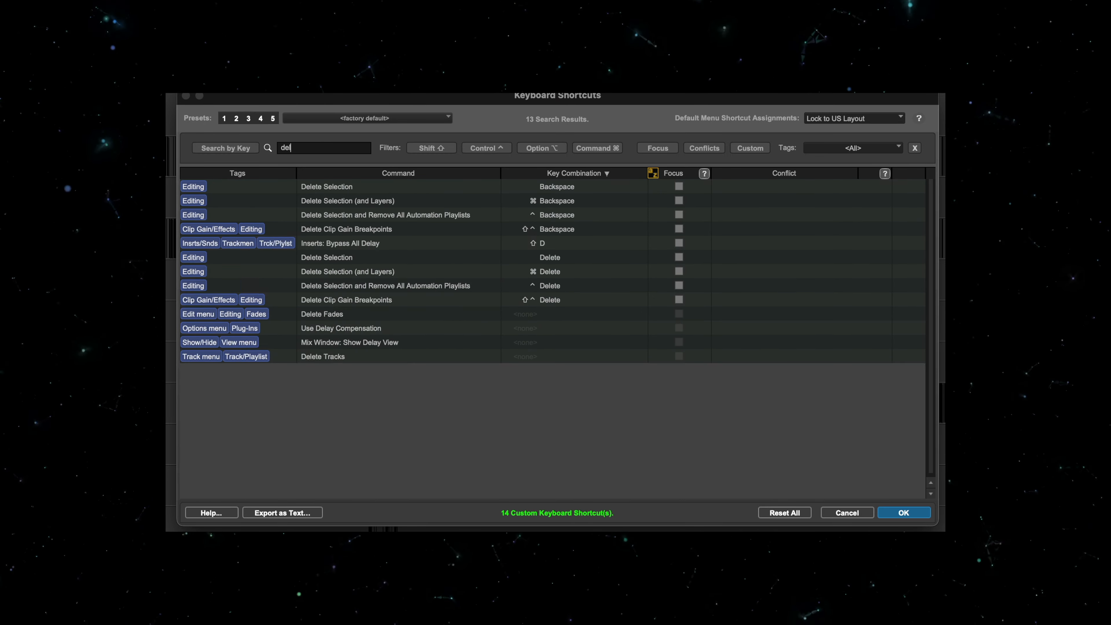
{"action": "type", "text": "ete fa"}
{"action": "left_click", "coordinate": [915, 148]}
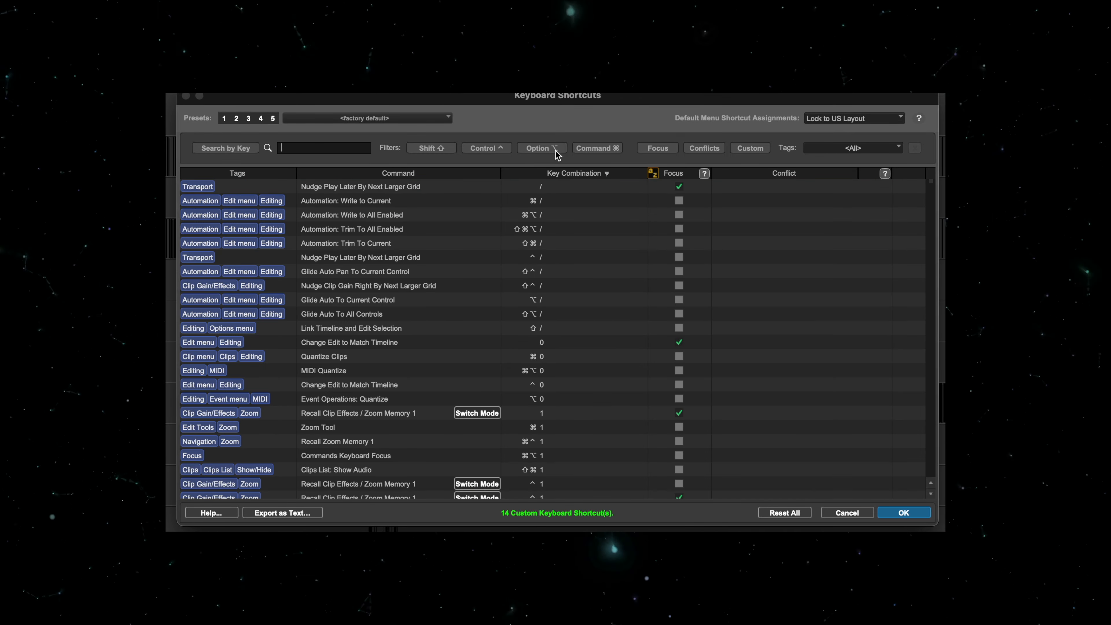
{"action": "left_click", "coordinate": [750, 148]}
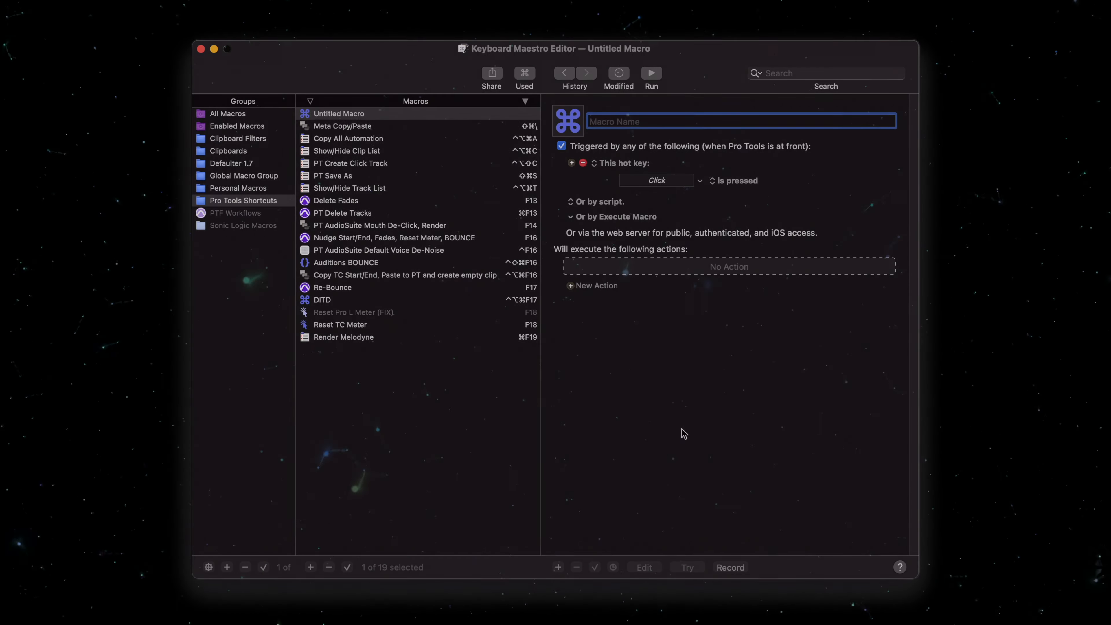
Name the new macro "Color Palette" and assign it the hot key Control+Option+Shift+C.
{"action": "type", "text": "Color Palette"}
{"action": "left_click", "coordinate": [656, 180]}
{"action": "key", "text": "ctrl+alt+shift+c"}
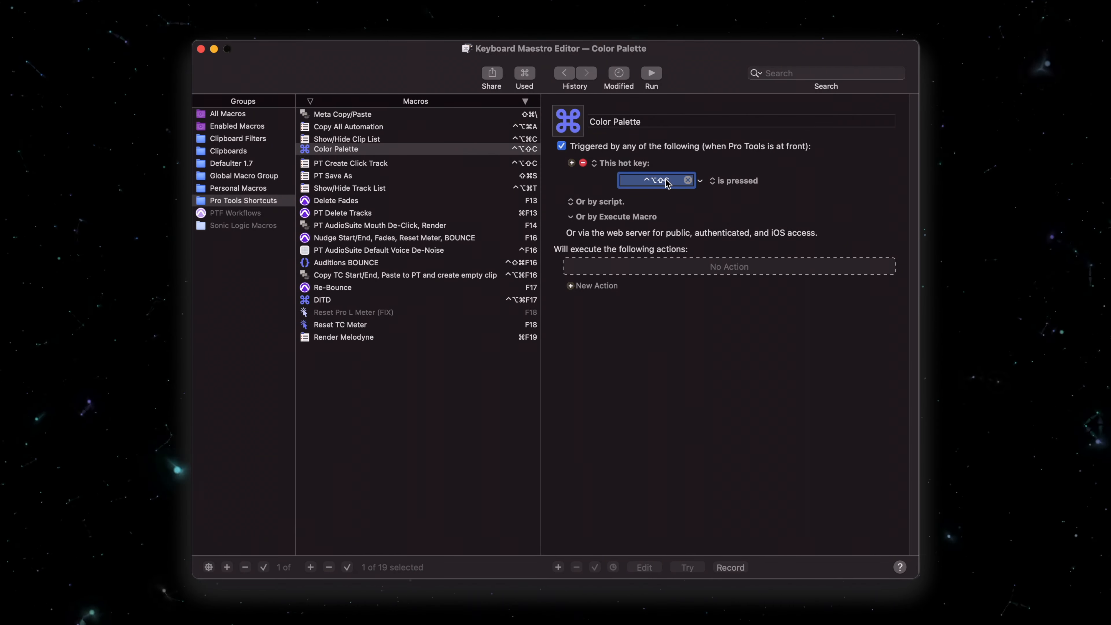
Add a Select or Show a Menu Item action with menu title "Window" and menu item "Color Palette".
{"action": "left_click", "coordinate": [597, 286]}
{"action": "left_click", "coordinate": [495, 106]}
{"action": "type", "text": "menu"}
{"action": "double_click", "coordinate": [450, 136]}
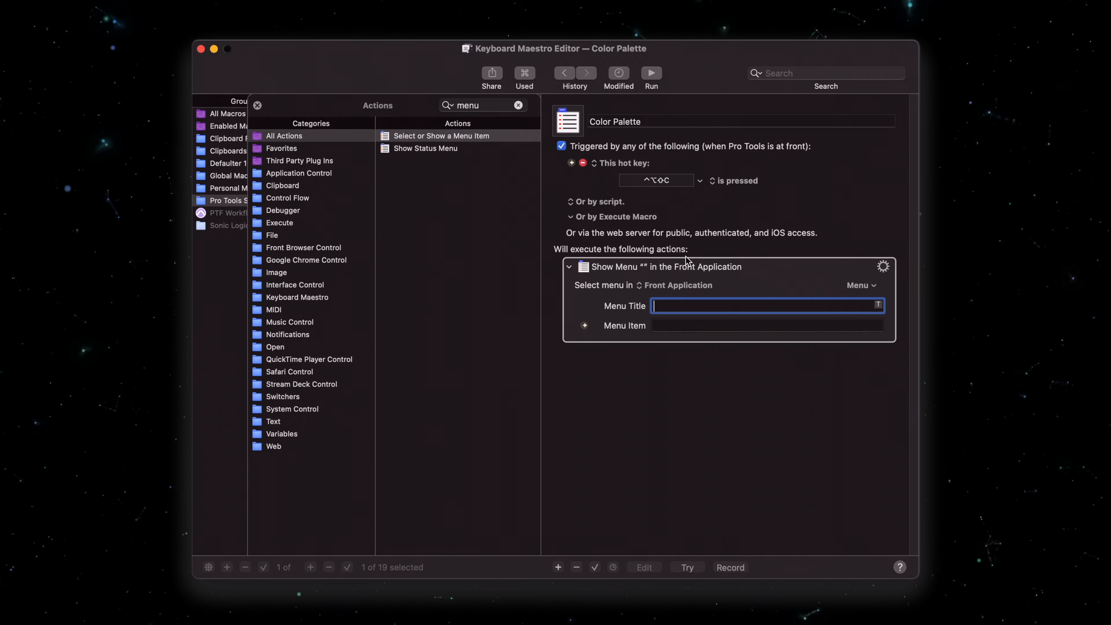
{"action": "left_click", "coordinate": [676, 285]}
{"action": "left_click", "coordinate": [665, 357]}
{"action": "type", "text": "Window"}
{"action": "key", "text": "Tab"}
{"action": "type", "text": "Color Palette"}
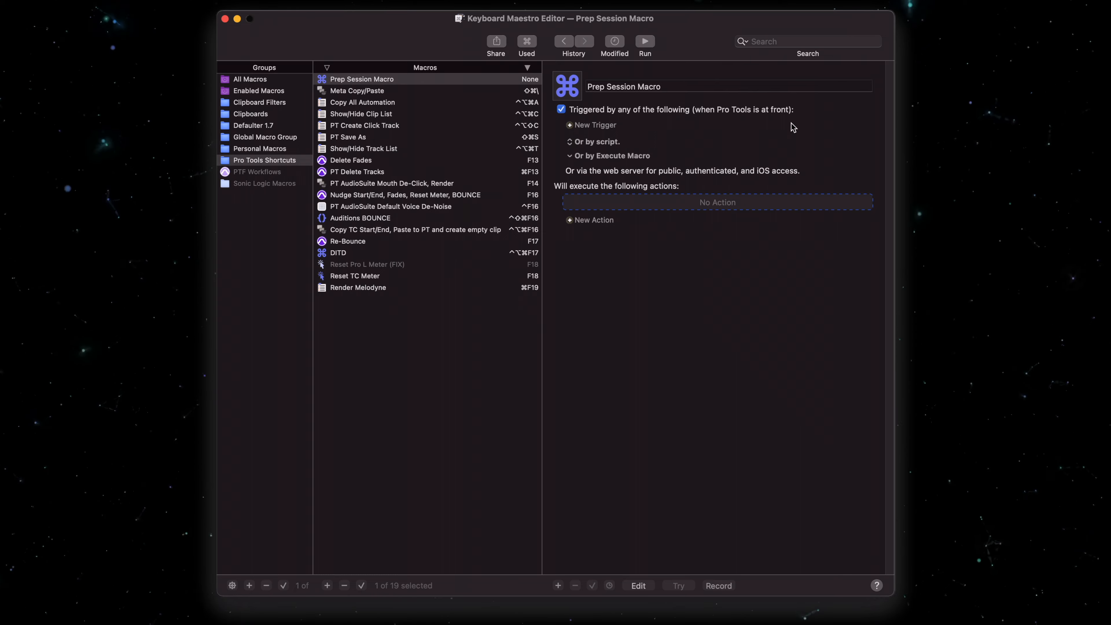
Add a Type a Keystroke action to the empty Prep Session Macro and set its keystroke to ⌘Tab.
{"action": "left_click", "coordinate": [761, 203]}
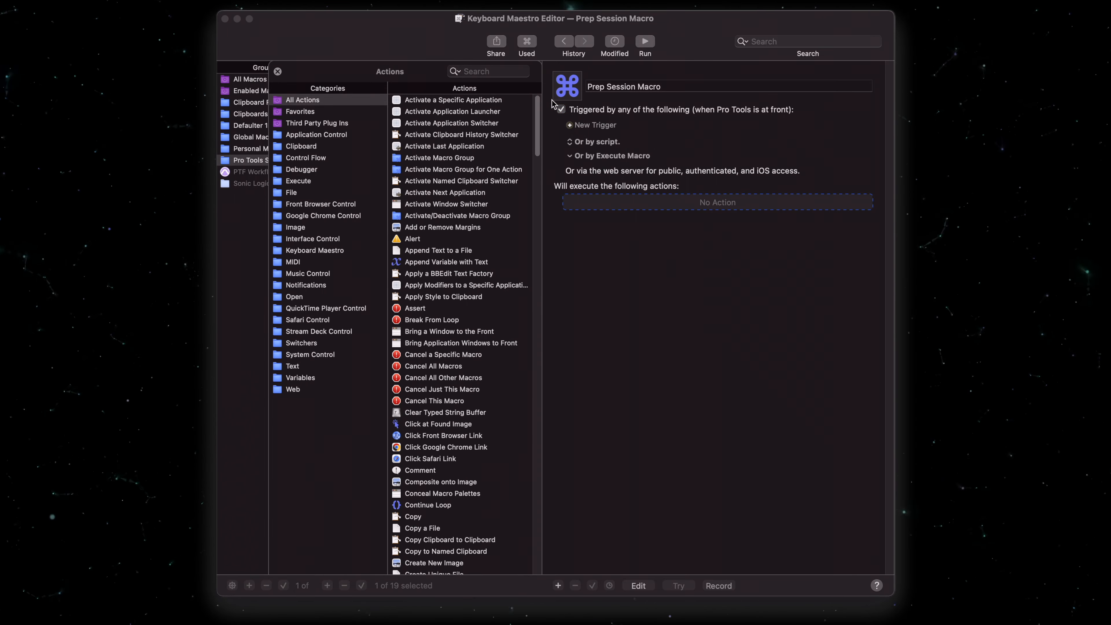
{"action": "type", "text": "keyst"}
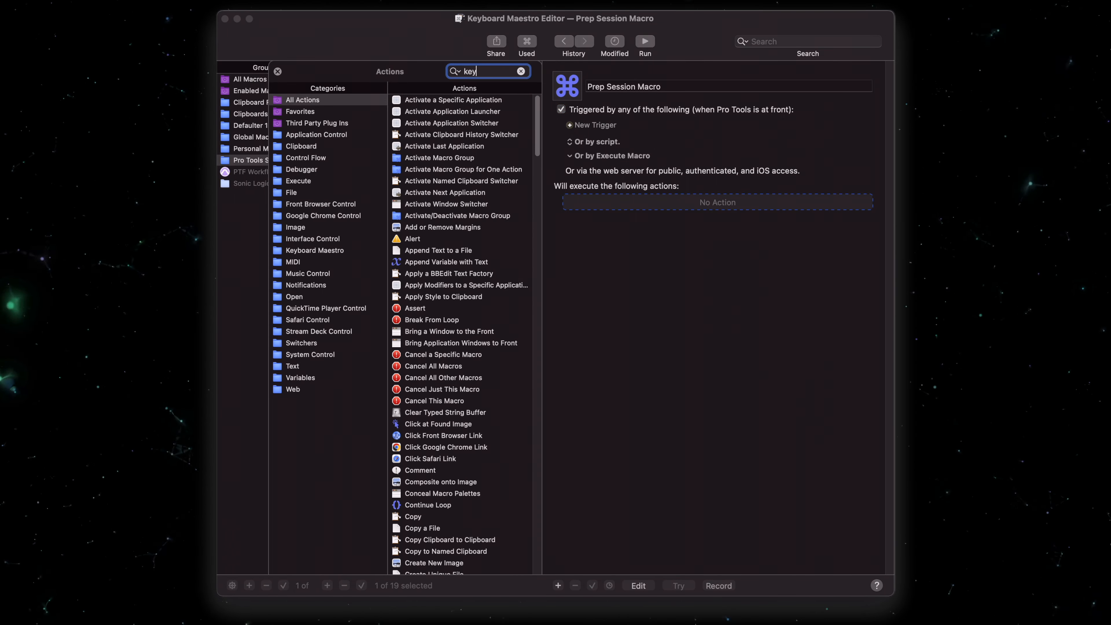
{"action": "left_click_drag", "start_coordinate": [479, 110], "coordinate": [685, 210]}
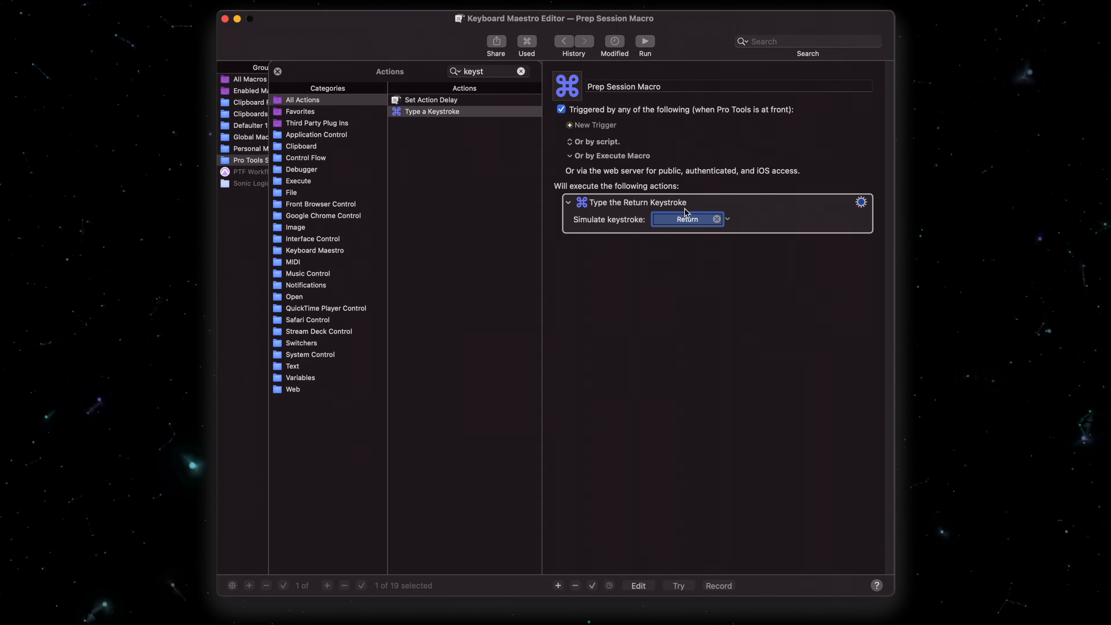
{"action": "key", "text": "super+Tab"}
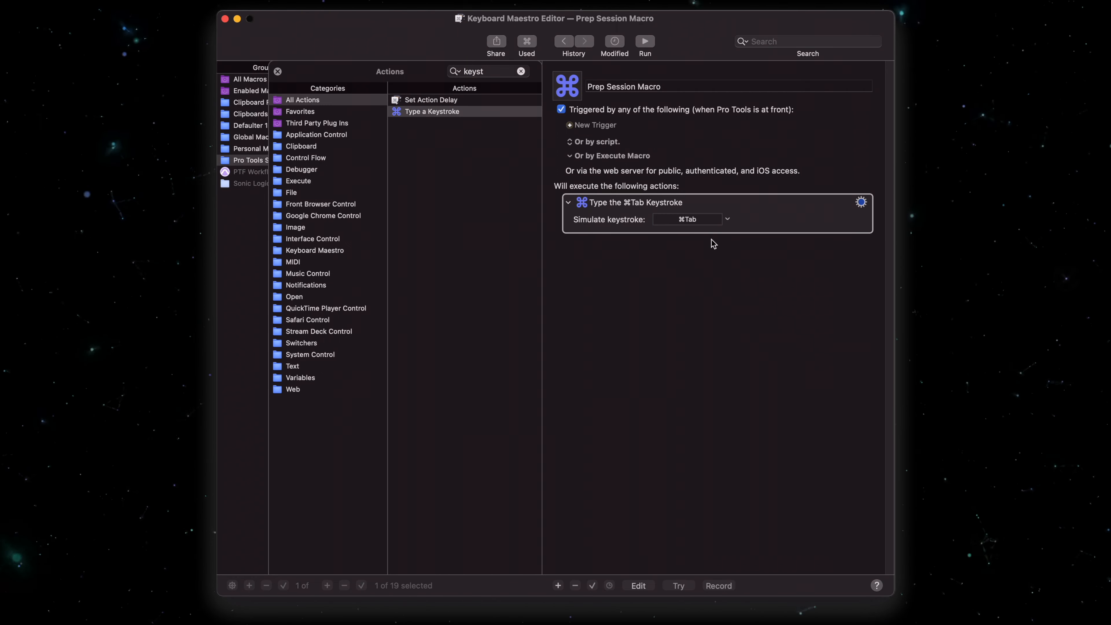